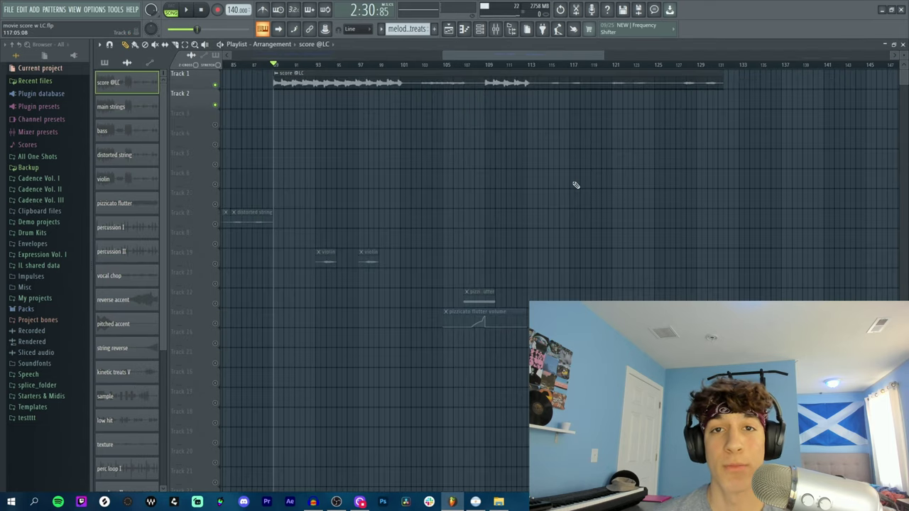
- Play the arrangement from bar 9 with the main strings, bass, distorted string and violin layers
key(space)
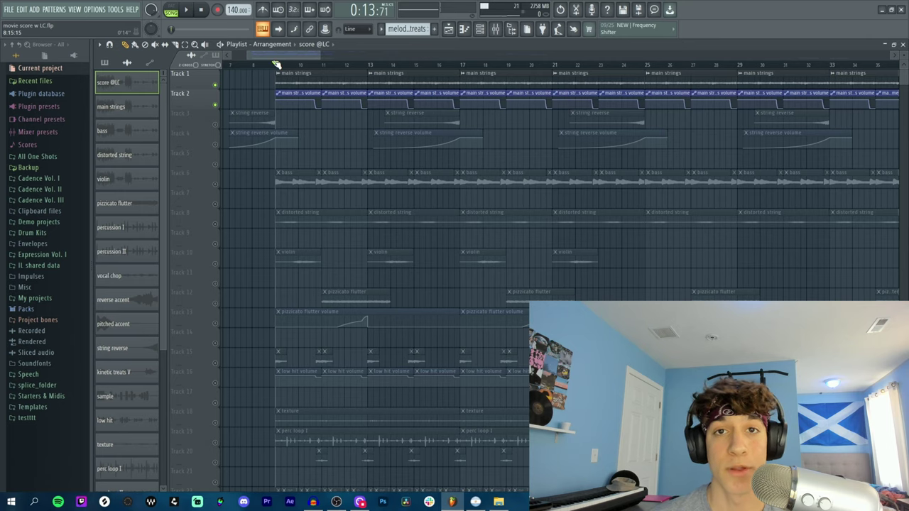
scroll(276, 65, up, 2)
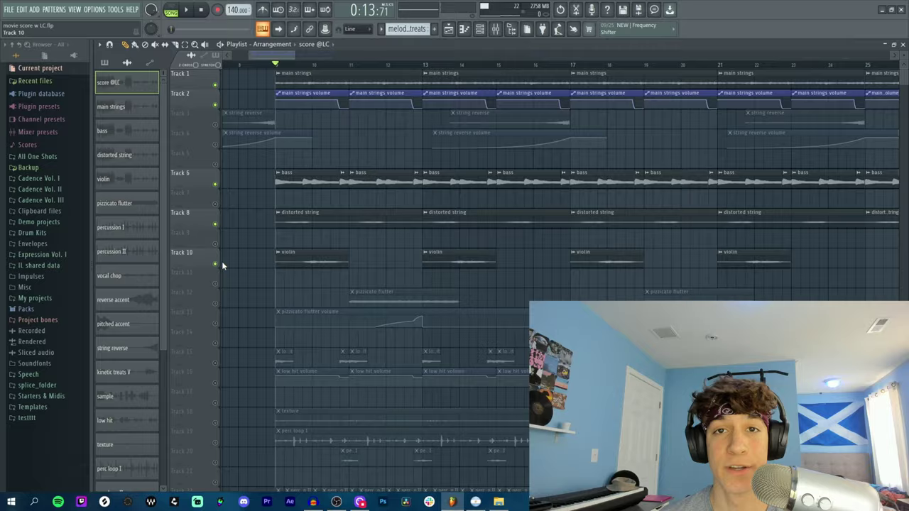
key(space)
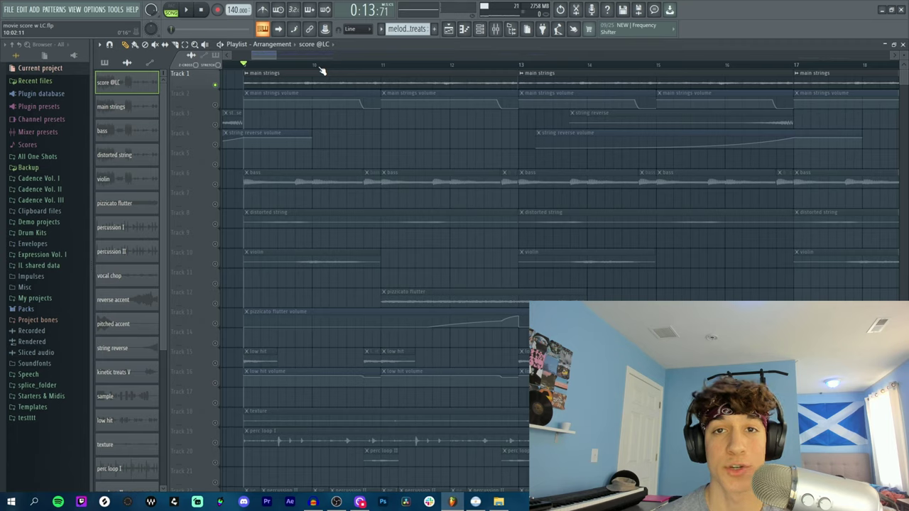
- Play from bar 9, soloing the main strings volume automation track, then the bass track
key(space)
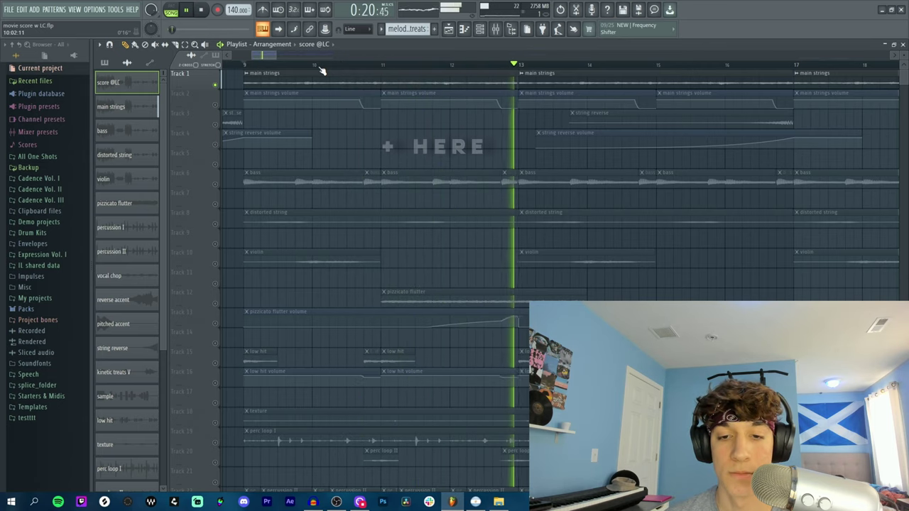
click(276, 93)
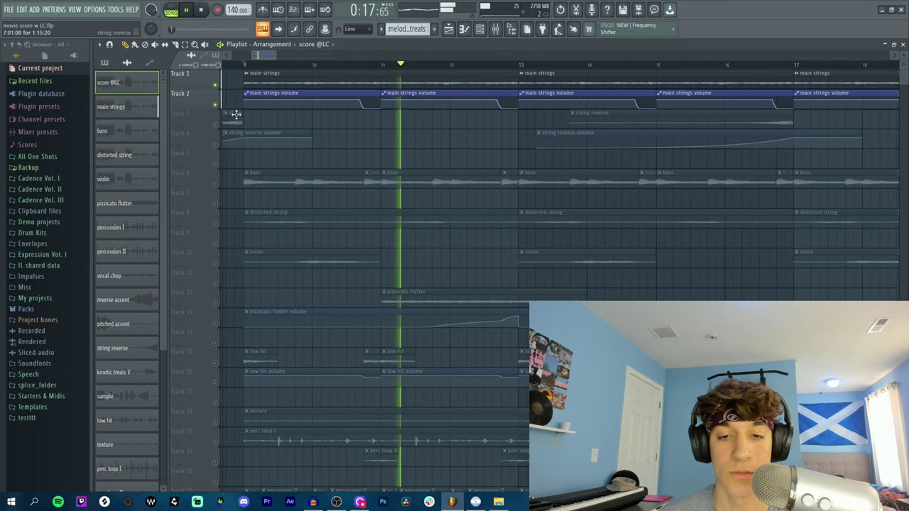
key(space)
right_click(216, 186)
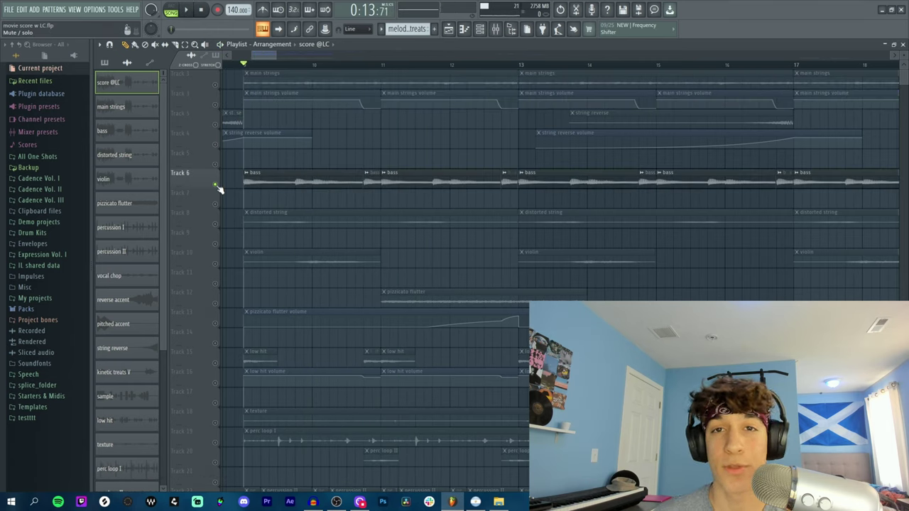
key(space)
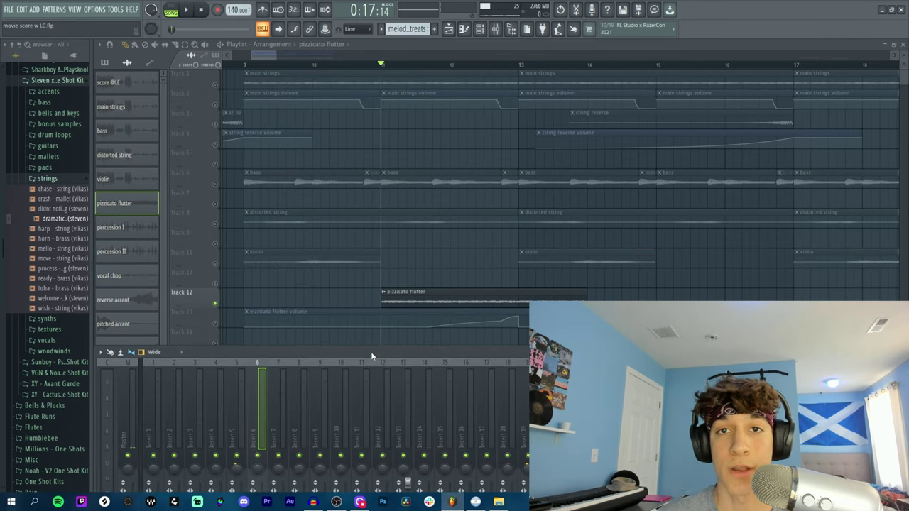
- Hide the mixer with F9 and play only the soloed pizzicato flutter Tracks 12 and 13
key(space)
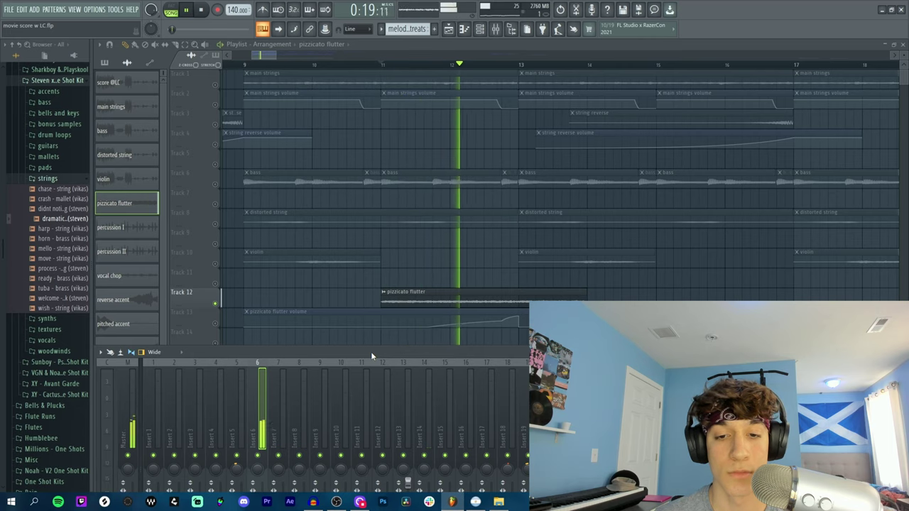
key(space)
key(F9)
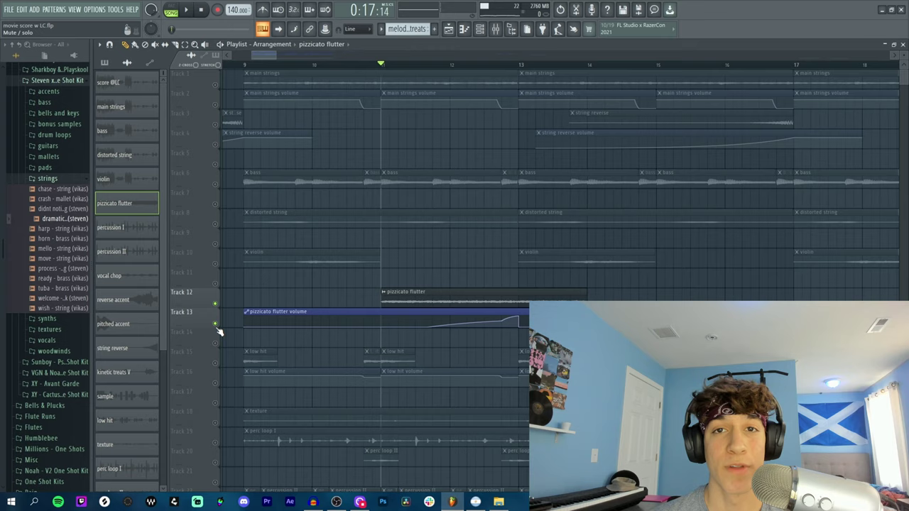
key(space)
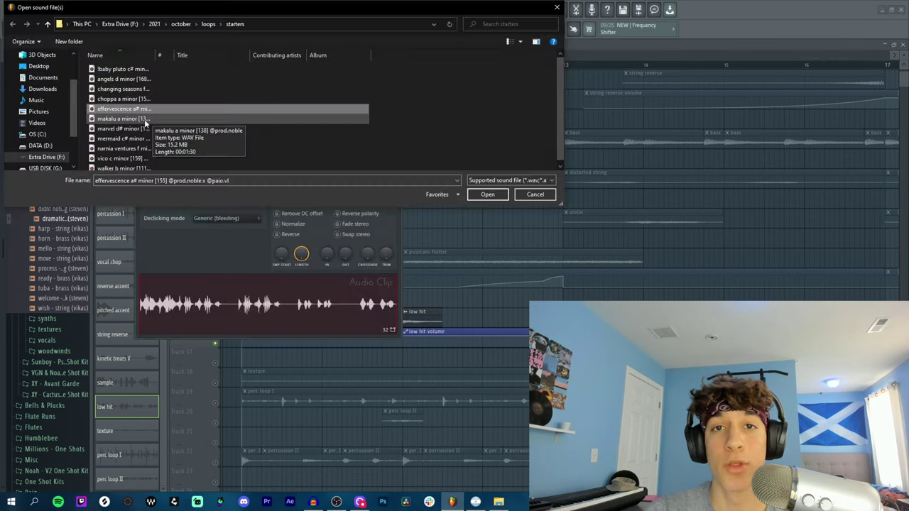
- Compare the low hit on Track 15 with its Track 16 volume automation muted, then restored
click(124, 118)
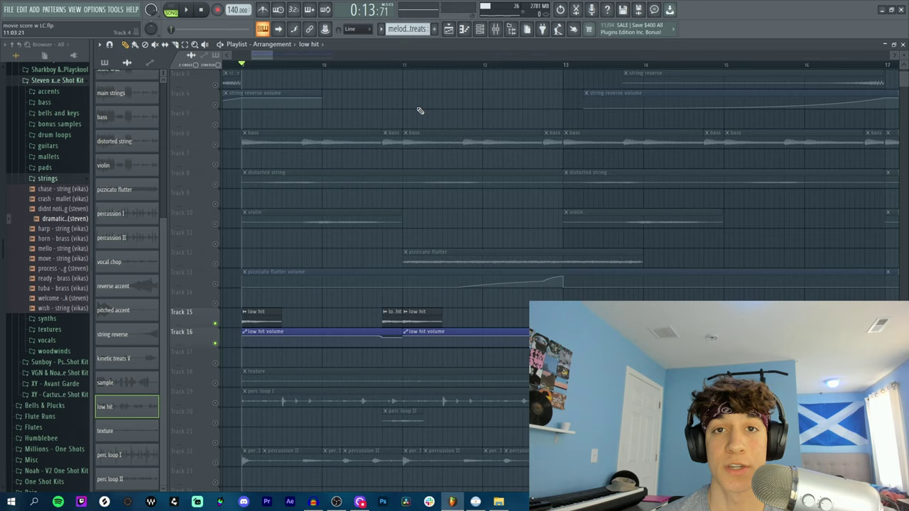
click(216, 345)
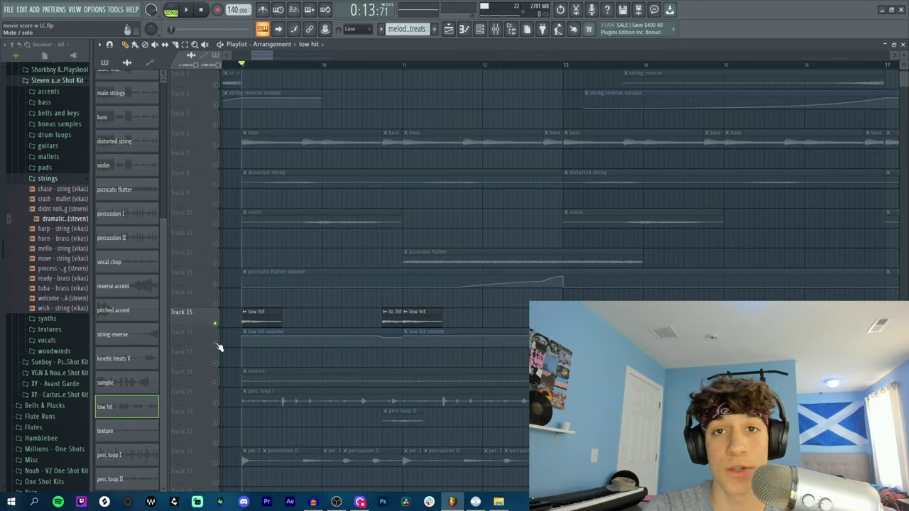
key(space)
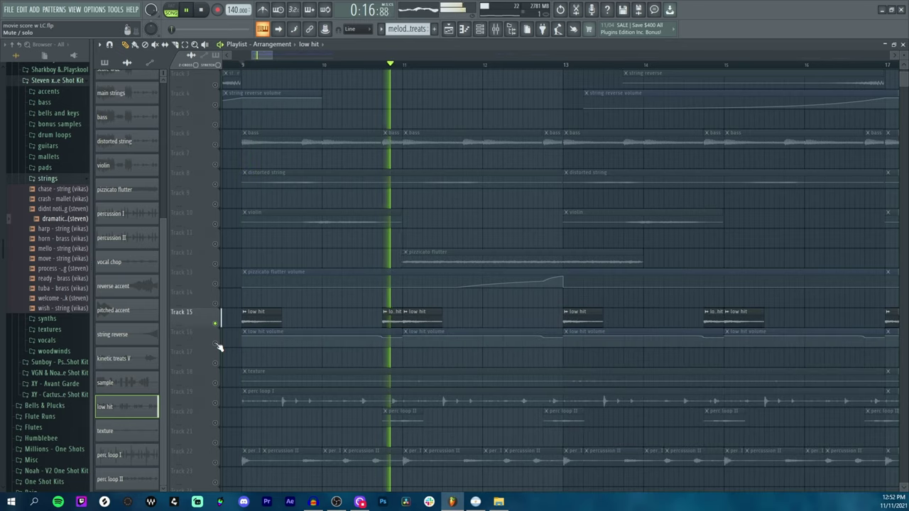
key(space)
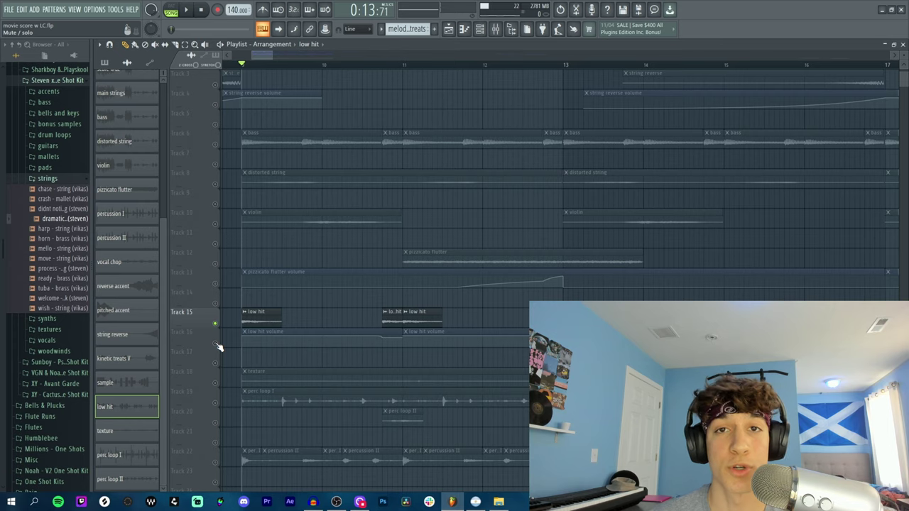
click(216, 344)
key(space)
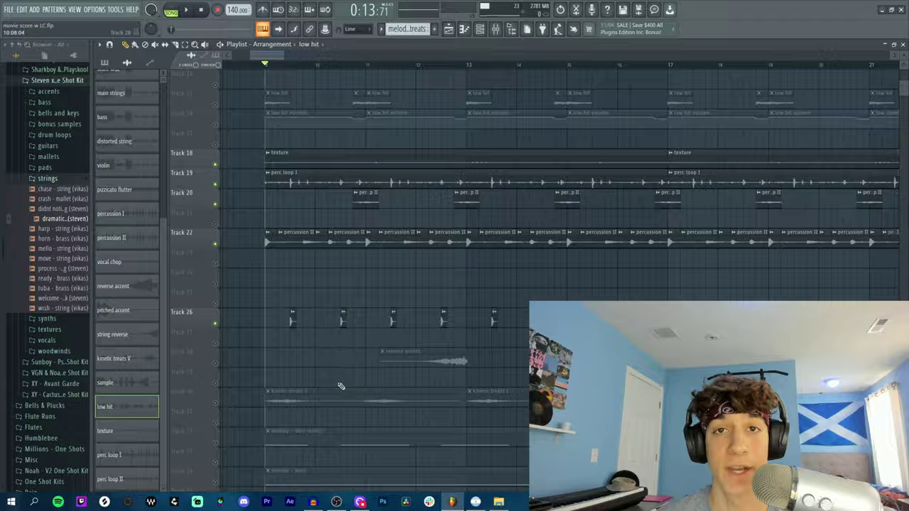
- Audition the perc loop I, perc loop II and percussion II layers around bars 9–21
key(space)
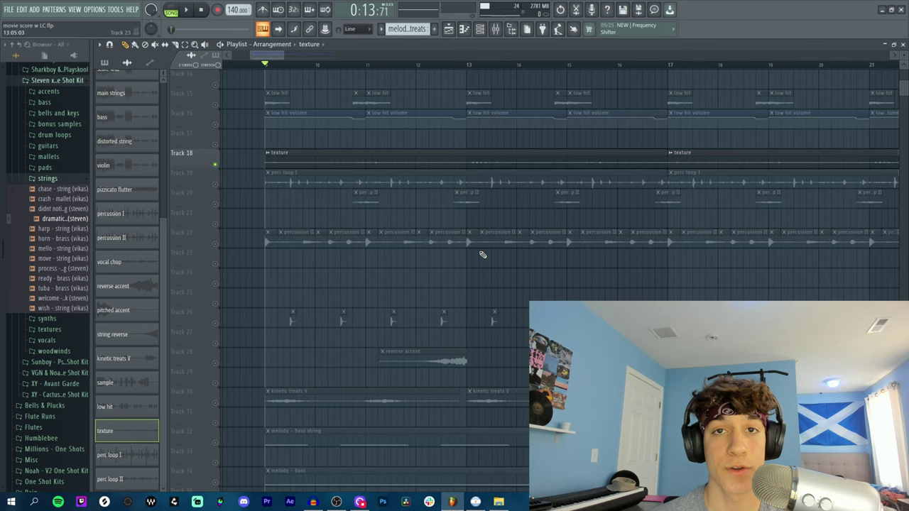
key(space)
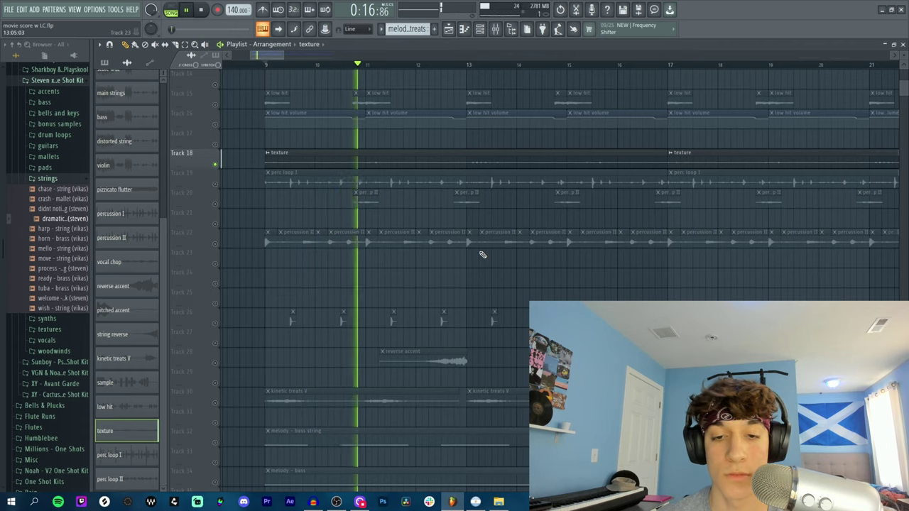
key(space)
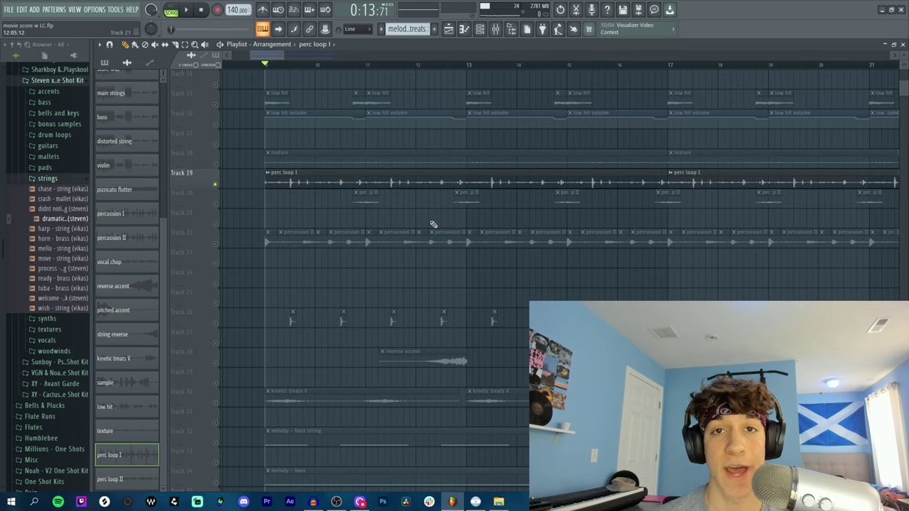
key(space)
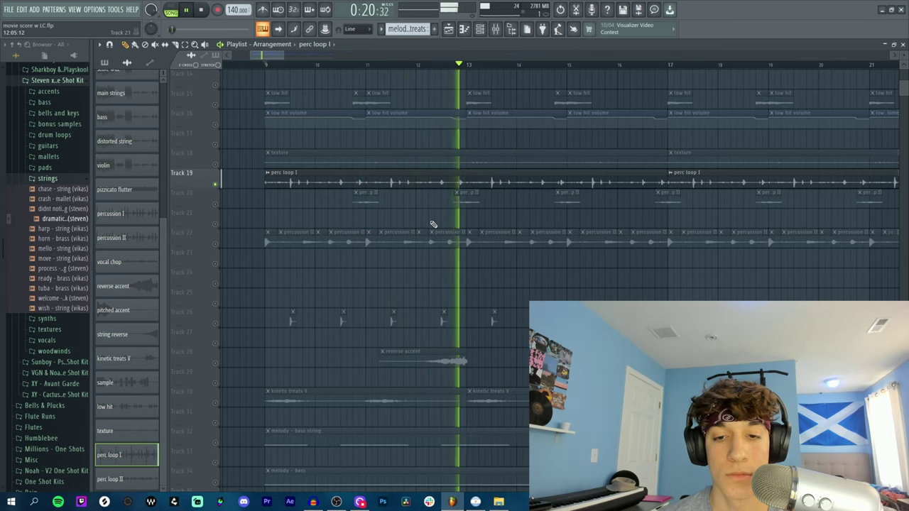
key(space)
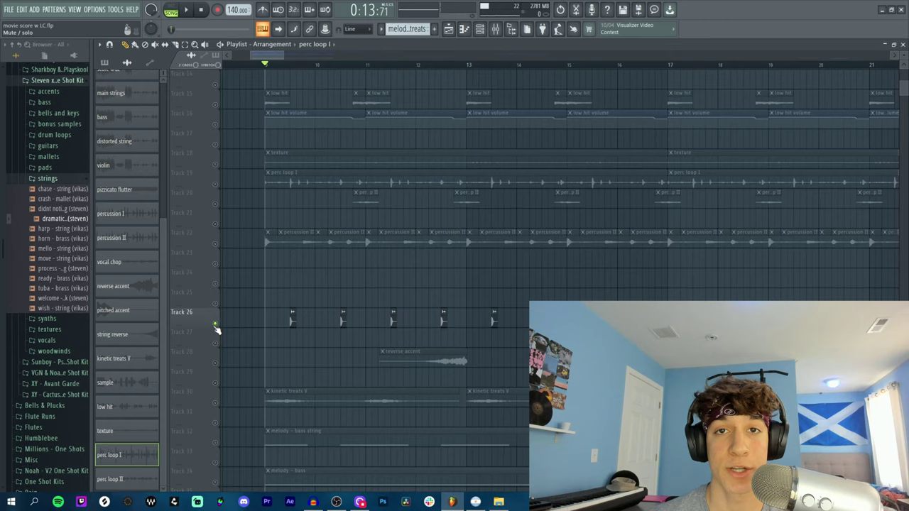
key(space)
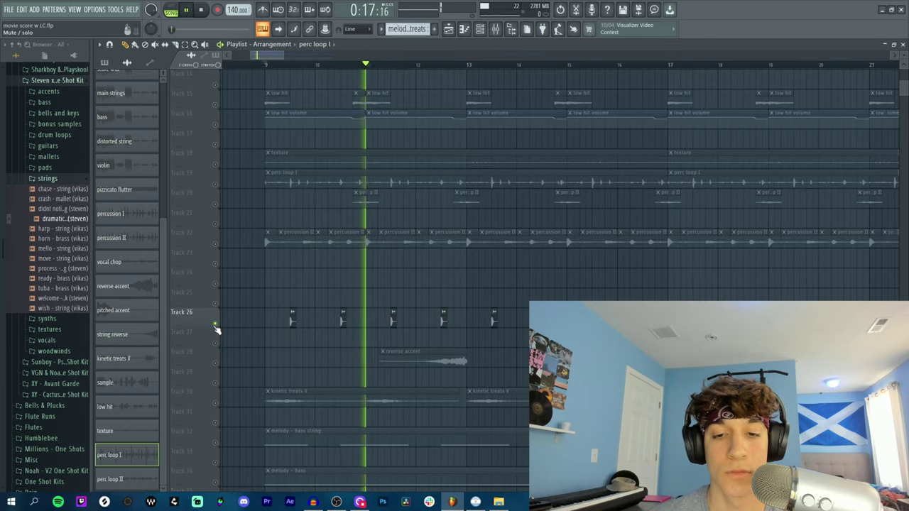
key(space)
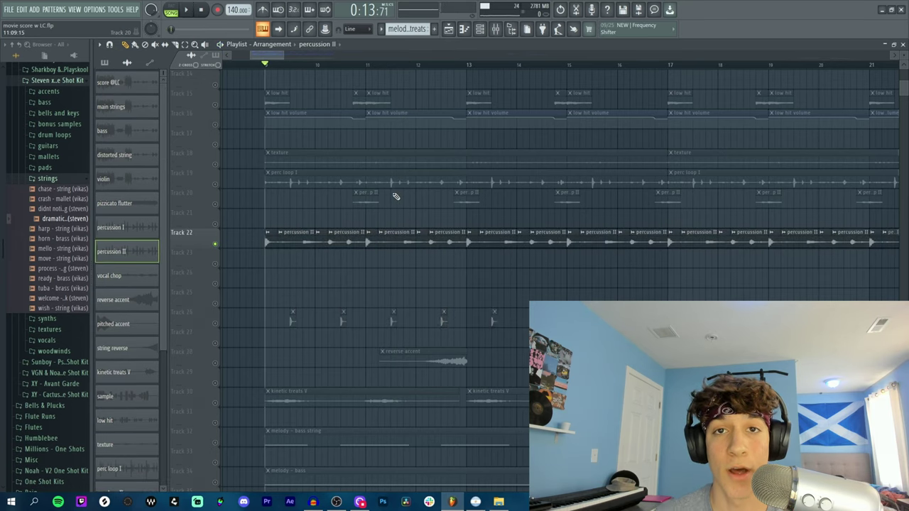
double_click(396, 196)
double_click(369, 237)
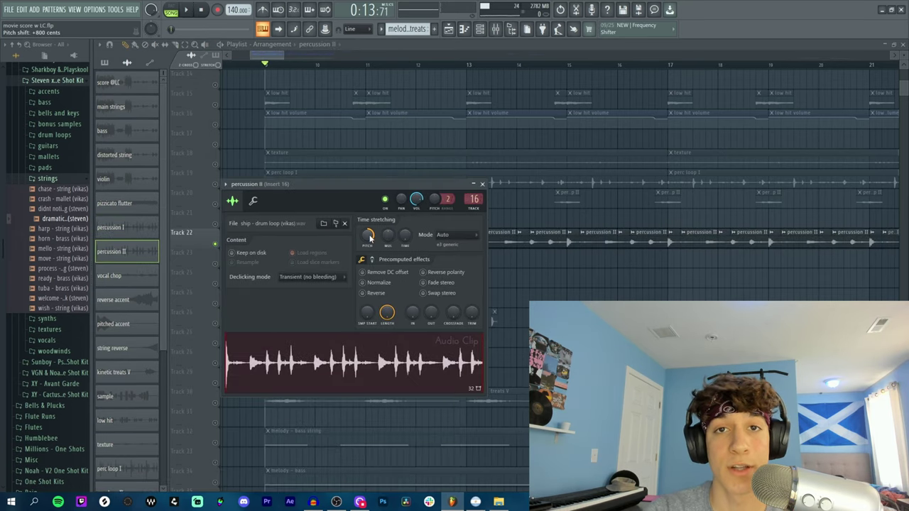
key(Escape)
key(space)
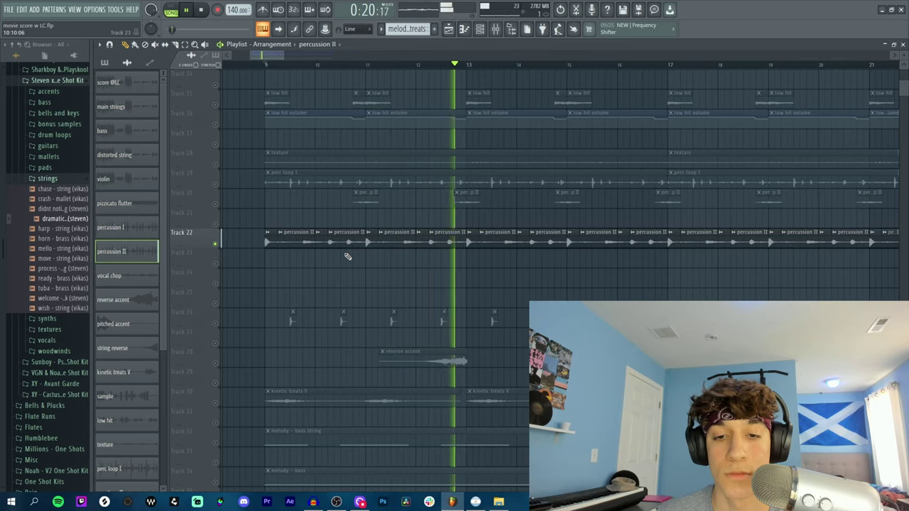
key(space)
click(353, 65)
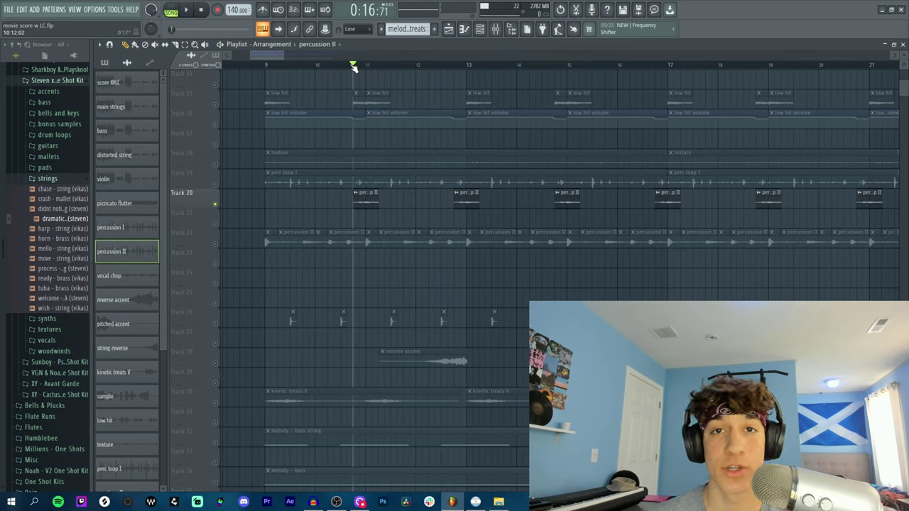
key(space)
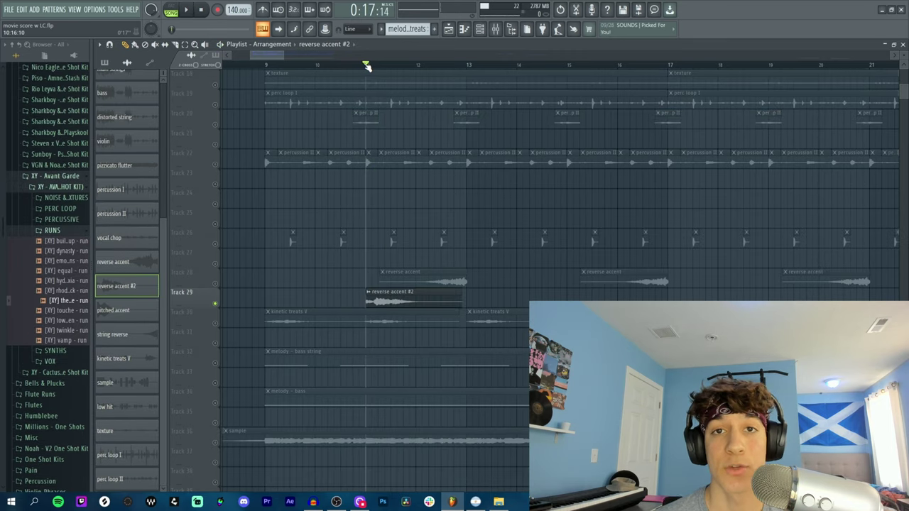
key(space)
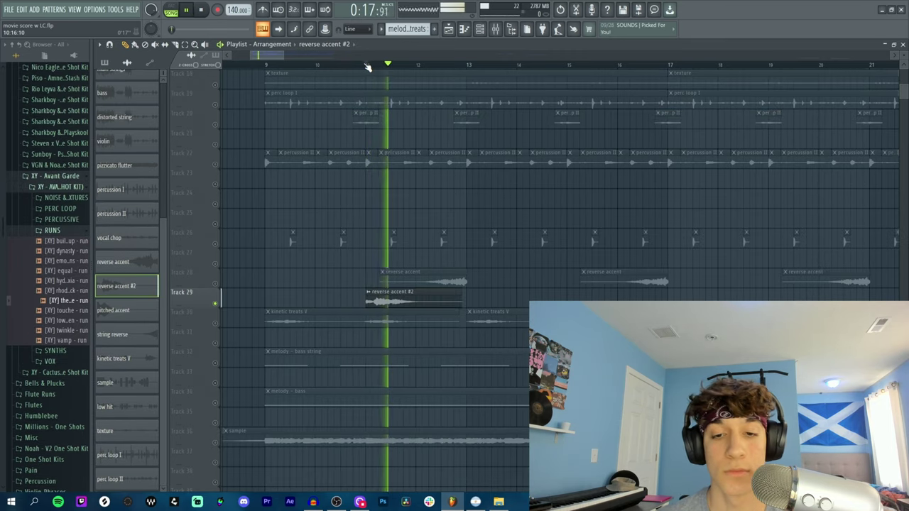
key(space)
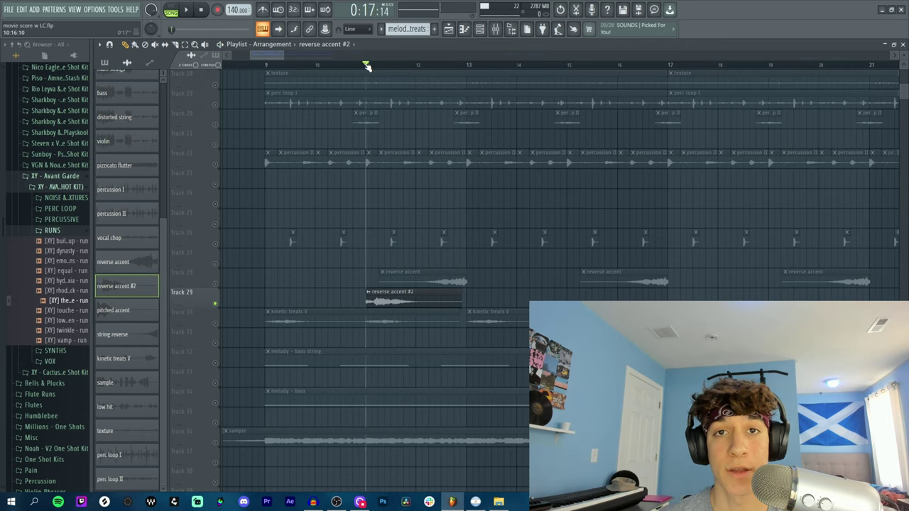
key(space)
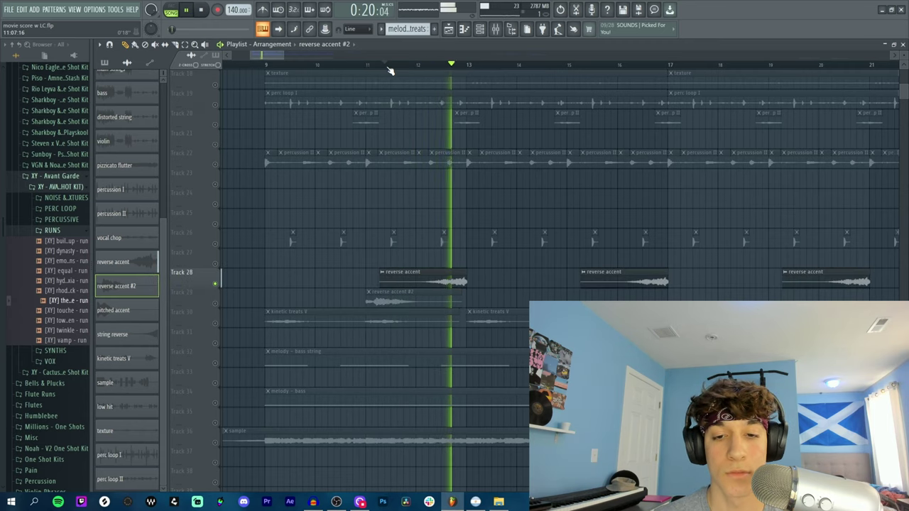
key(space)
click(386, 67)
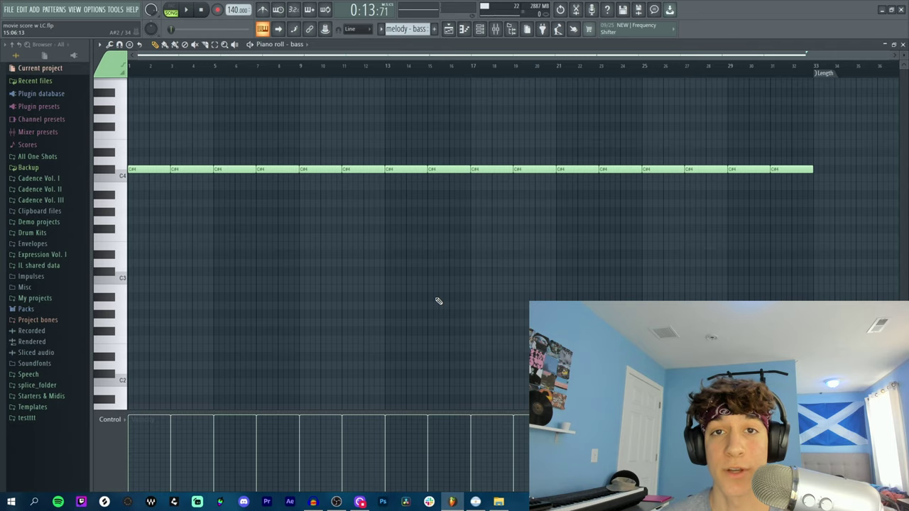
- Play the bass pattern's C#4 notes in the piano roll twice
key(space)
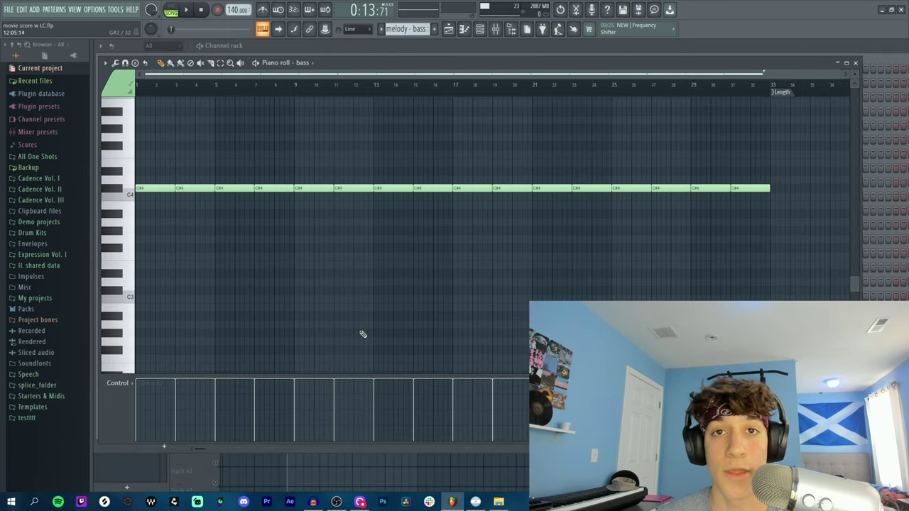
key(space)
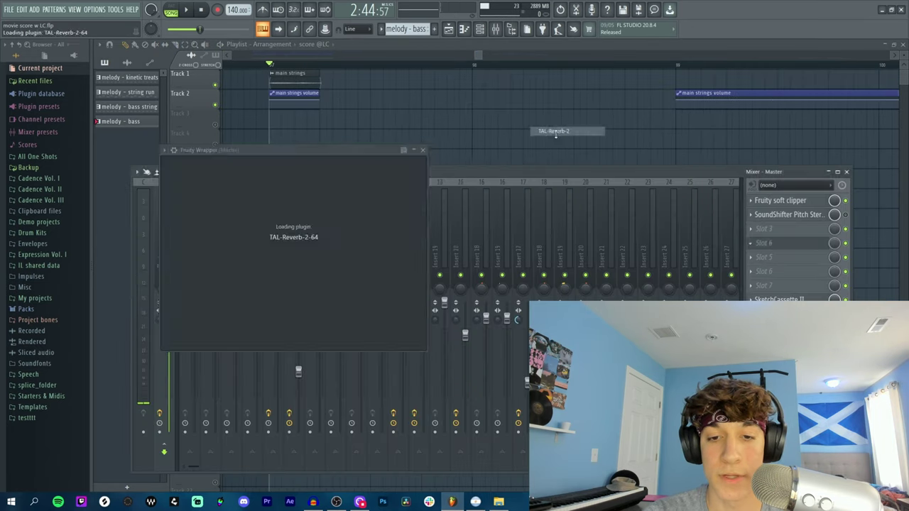
- Play the arrangement's string reverse section from bar 7
key(space)
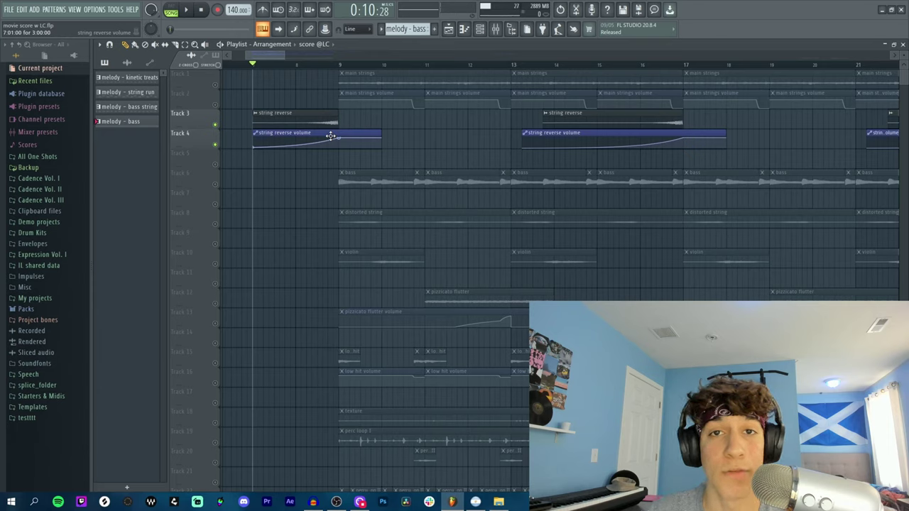
key(space)
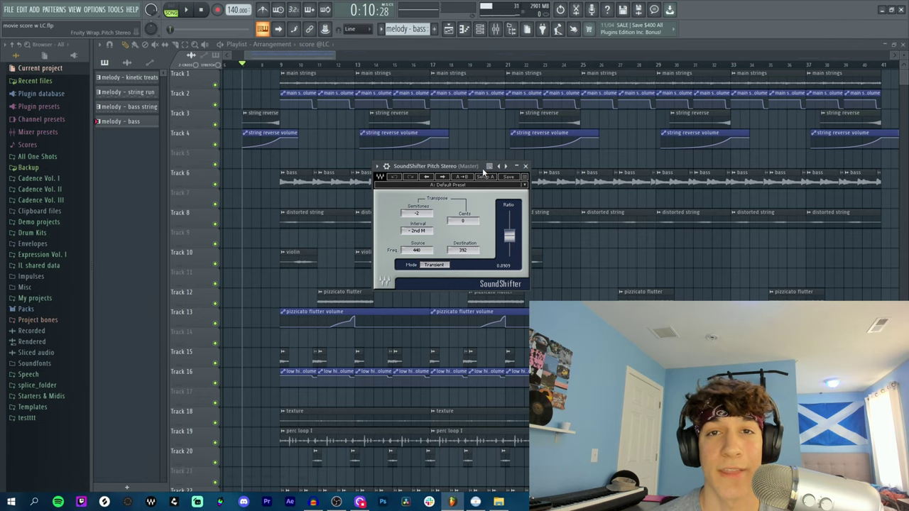
- Close the SoundShifter window and play the full arrangement pitched down 2 semitones
click(524, 166)
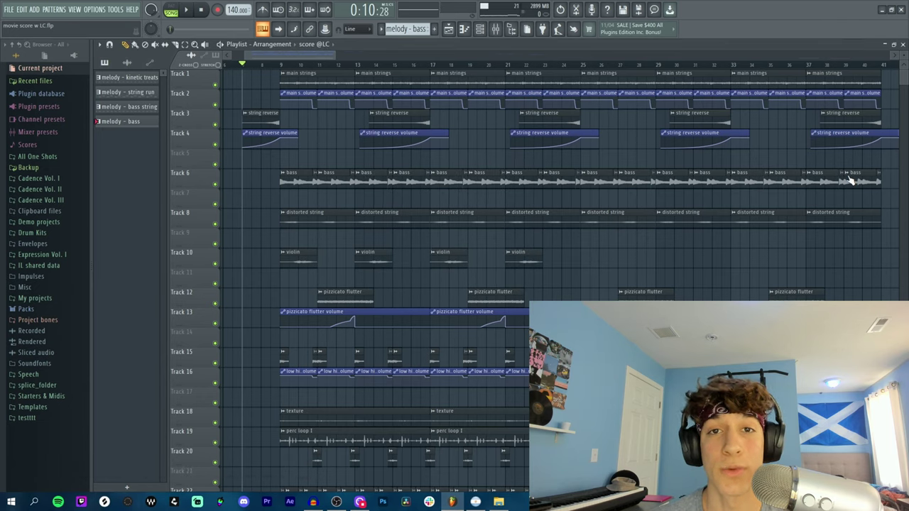
key(space)
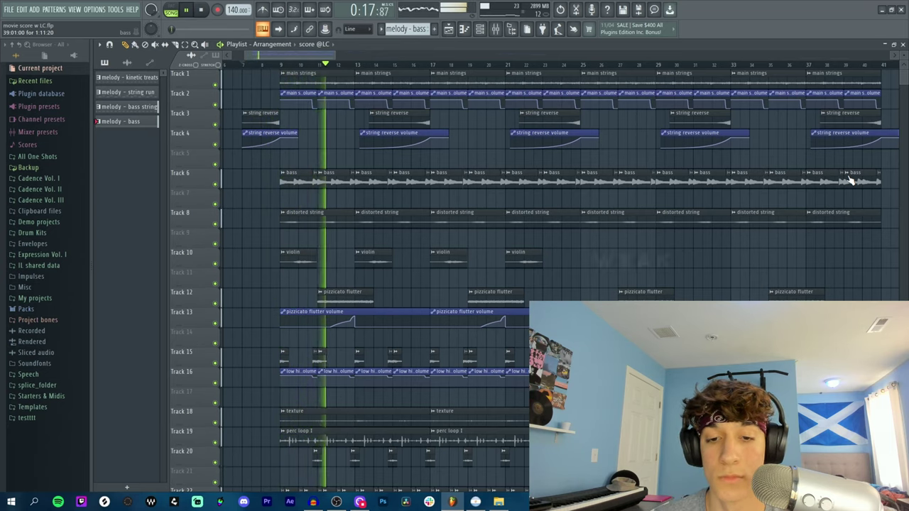
key(space)
key(space)
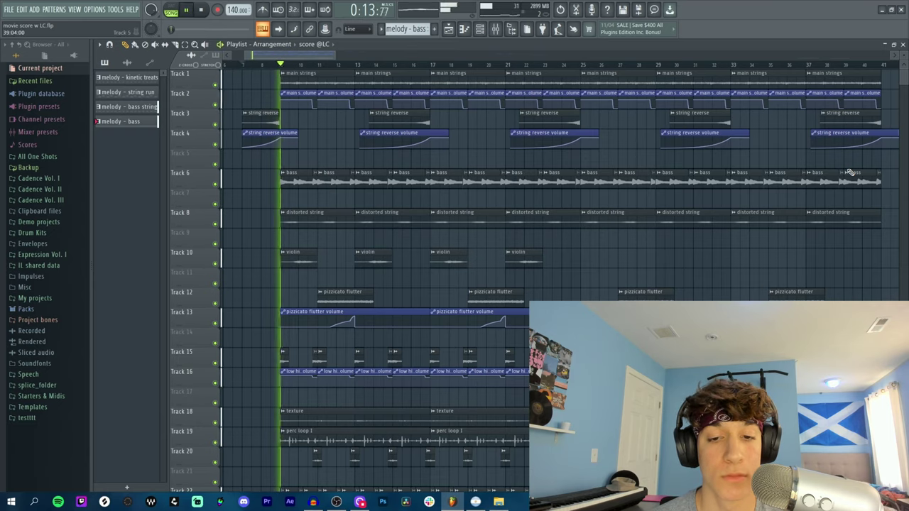